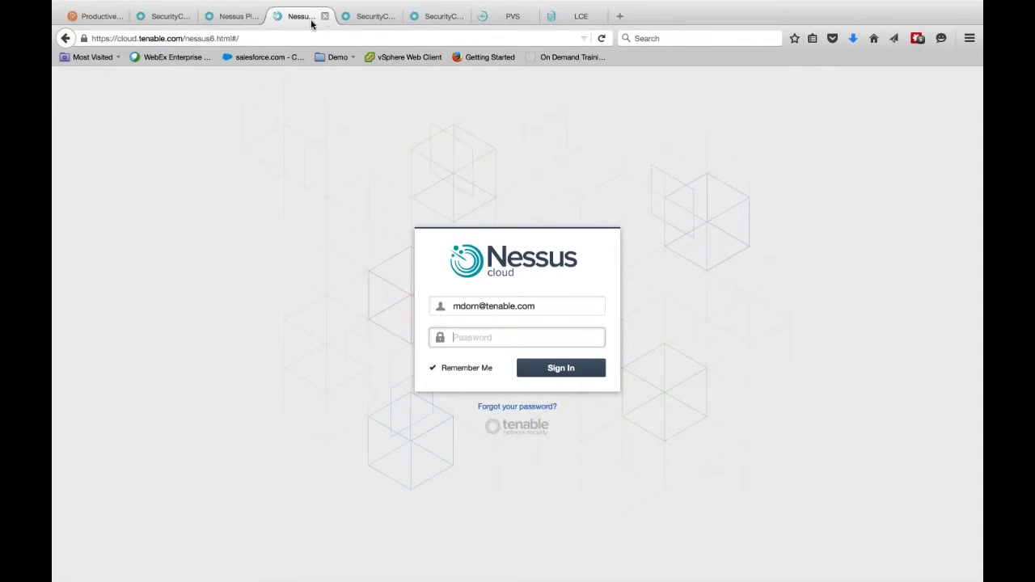
Step: Close the Nessus Cloud sign-in page and look over the SecurityCenter Dashboards, SecurityCenter Report Templates and Nessus Plugins pages
click(324, 17)
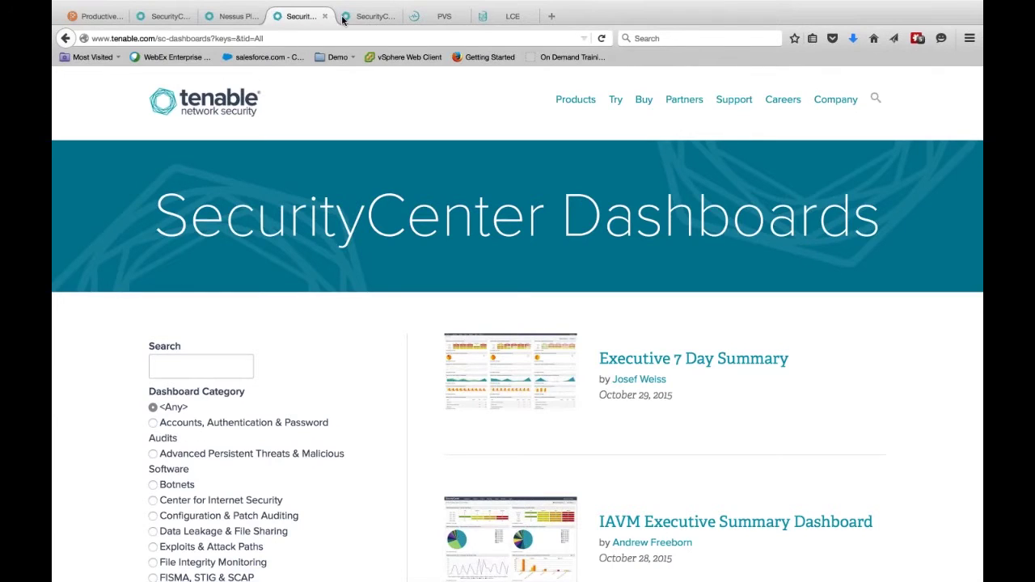
click(358, 19)
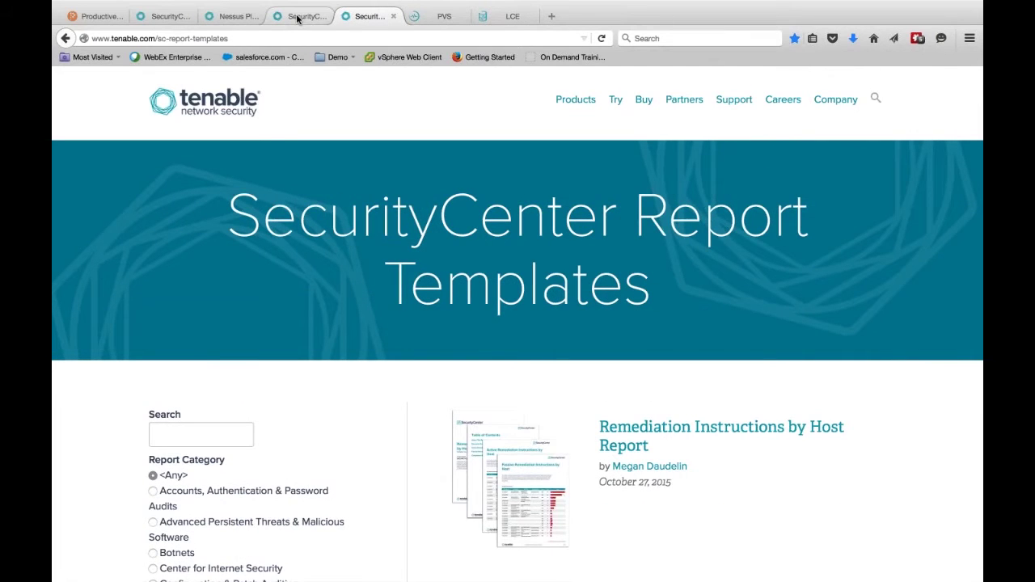
click(298, 18)
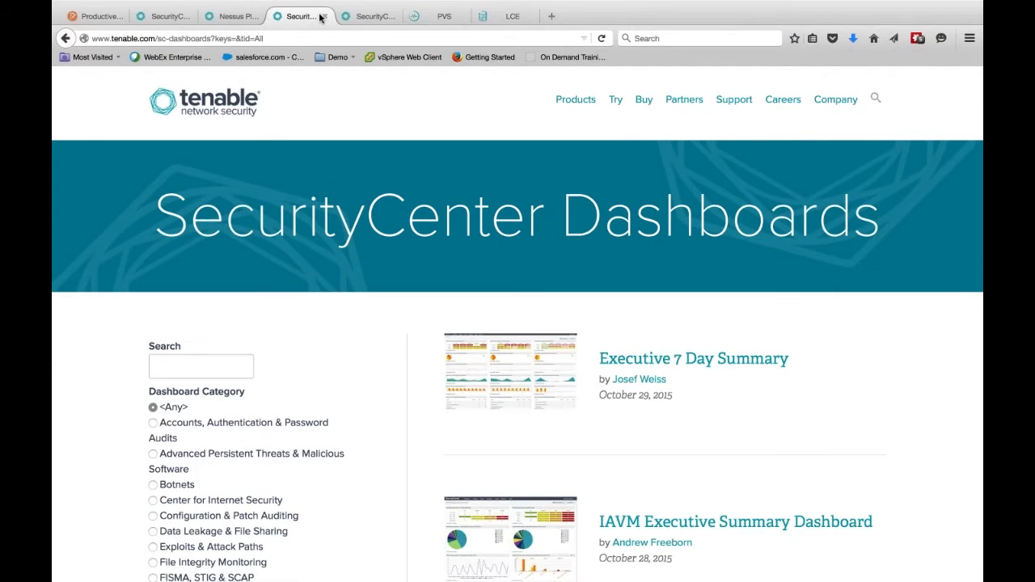
click(360, 16)
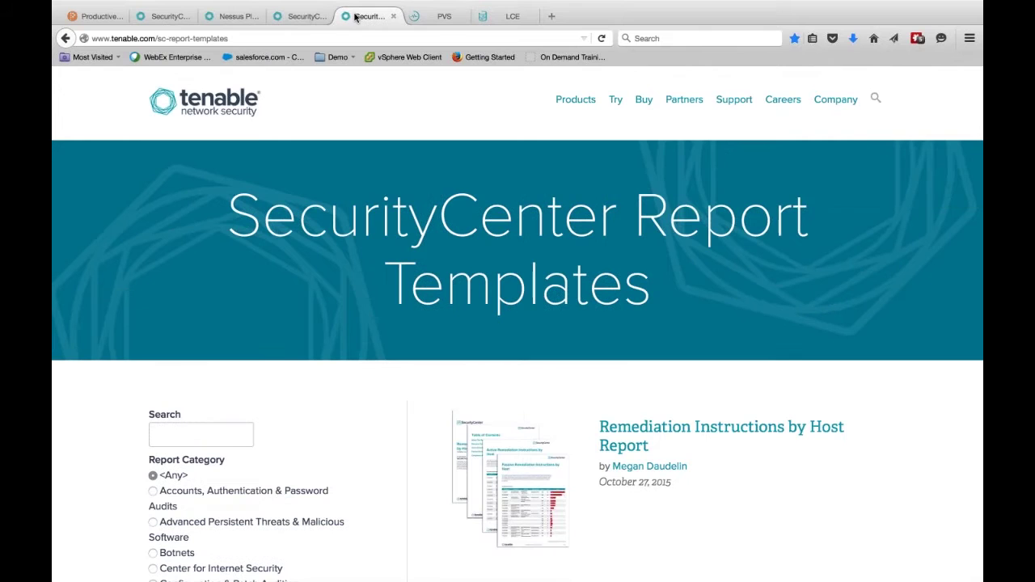
click(297, 18)
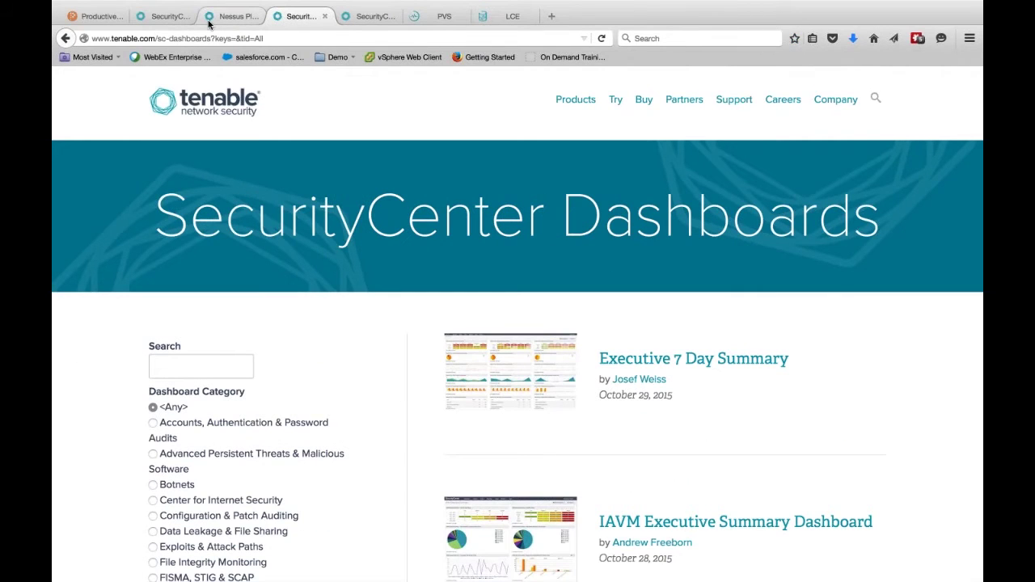
click(204, 20)
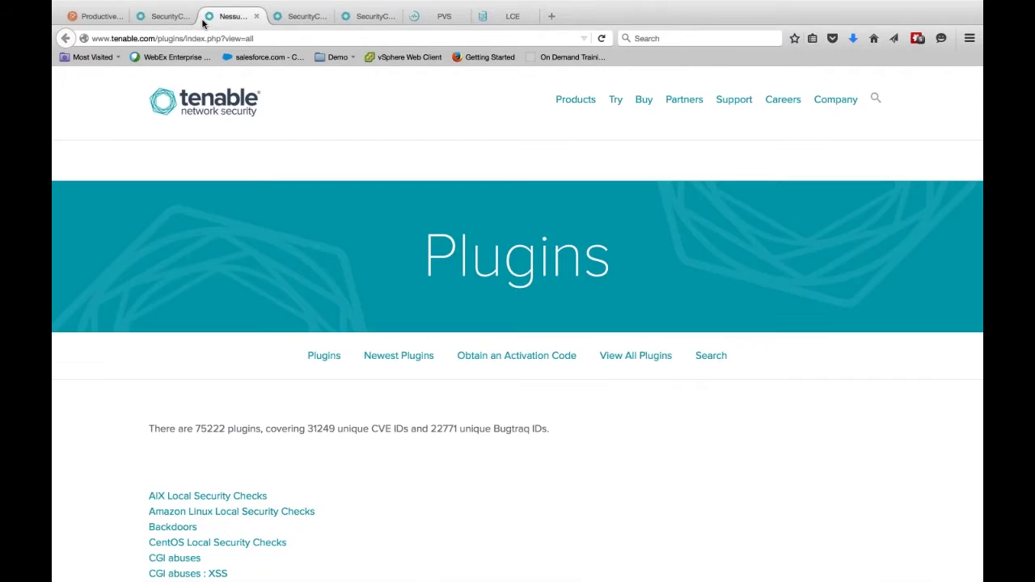
click(154, 15)
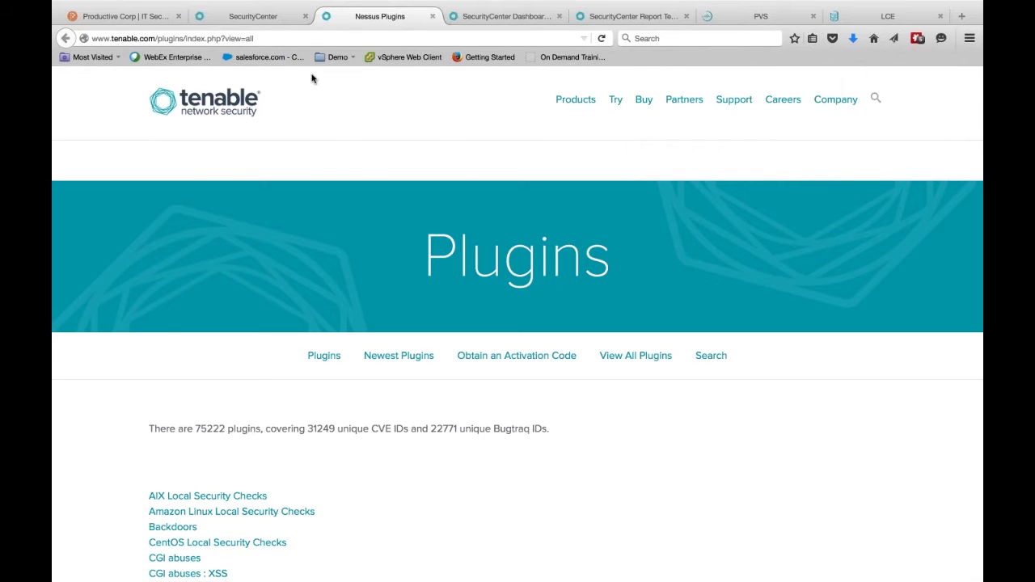
Step: Go to the SecurityCenter console and switch from the Executive Summary to the Cloud Services dashboard
click(251, 17)
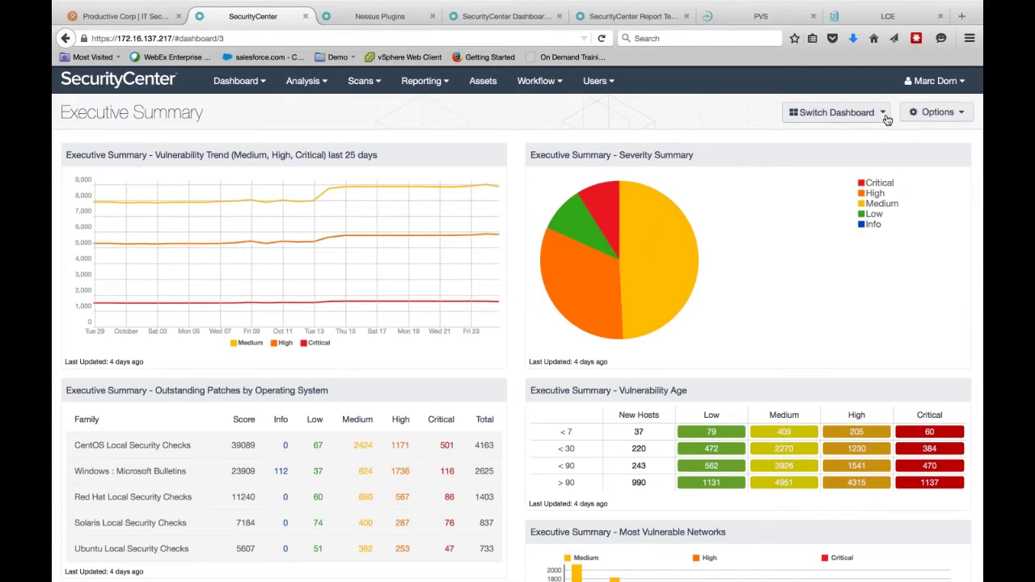
click(886, 114)
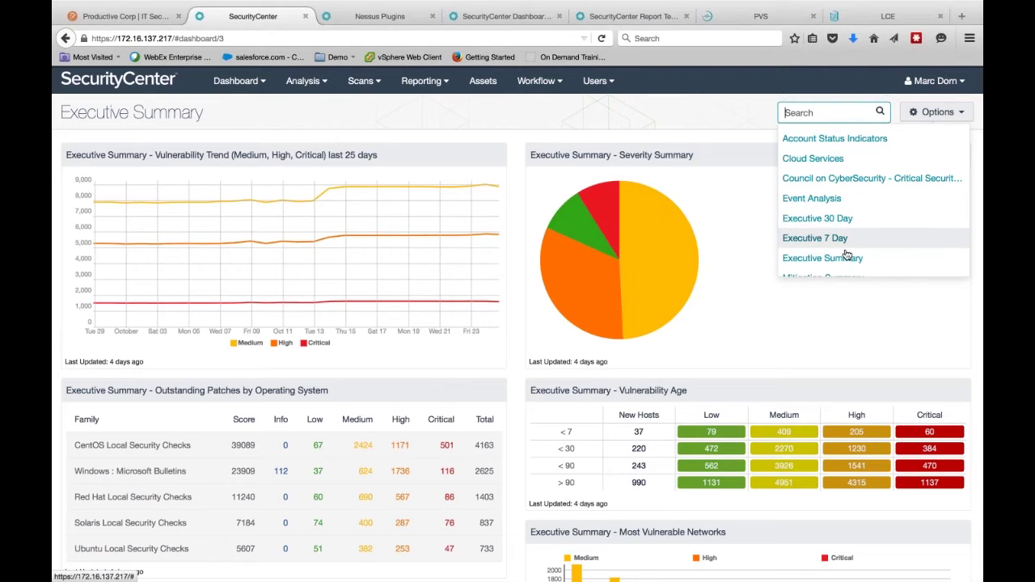
click(827, 160)
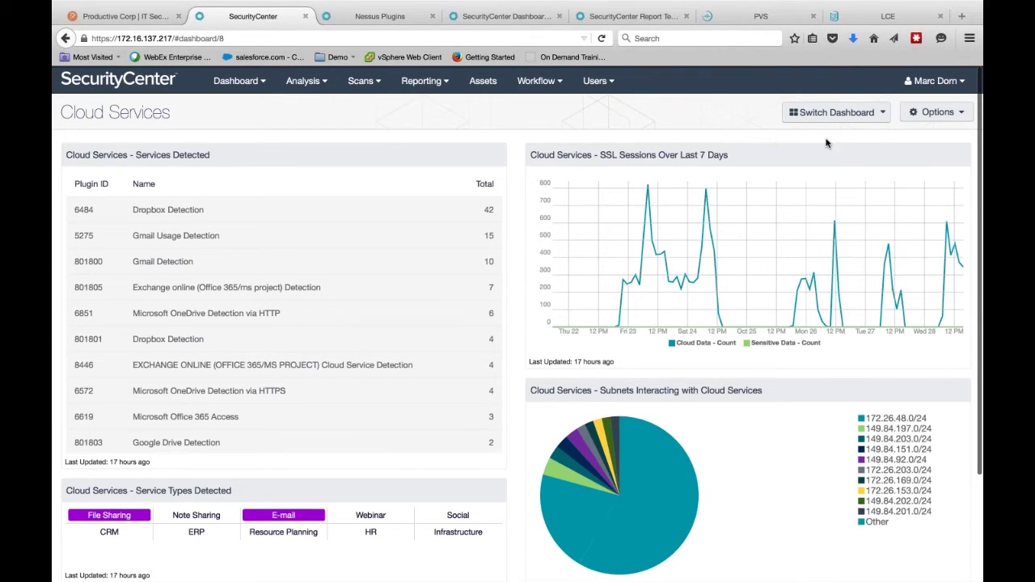
Step: Switch to the PCI Status dashboard to view the status of the PCI requirements
click(884, 115)
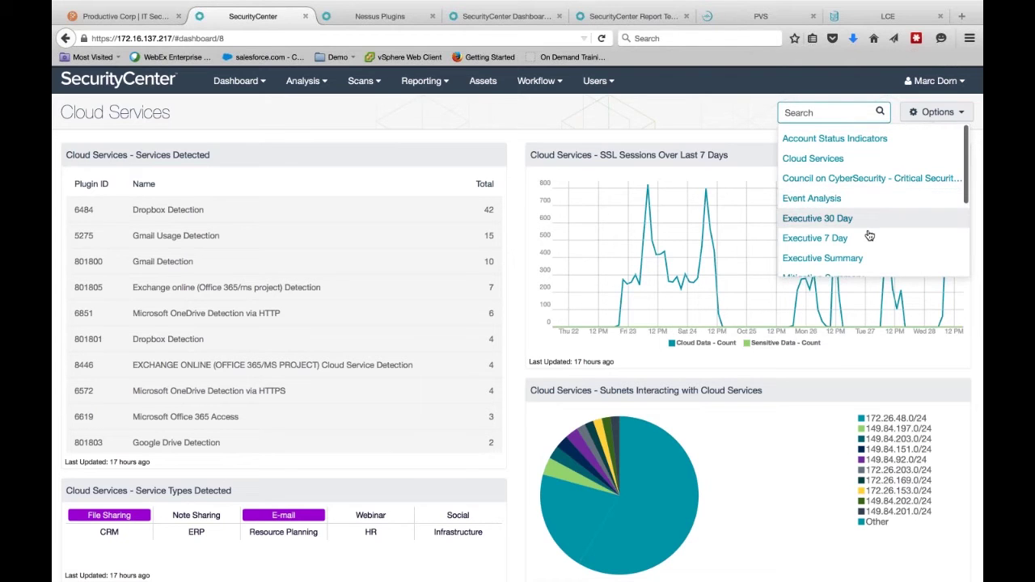
scroll(867, 236, down, 3)
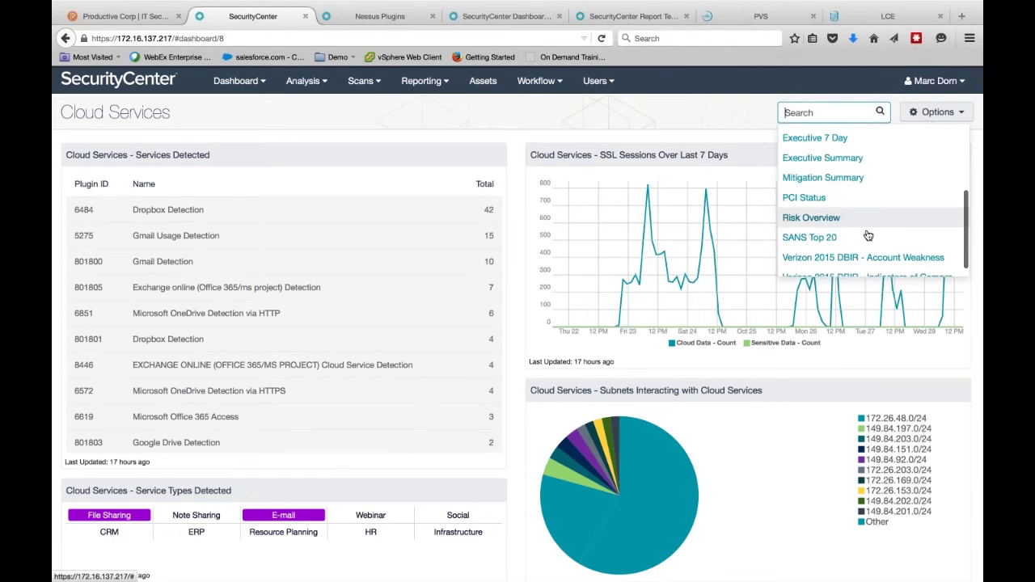
click(808, 199)
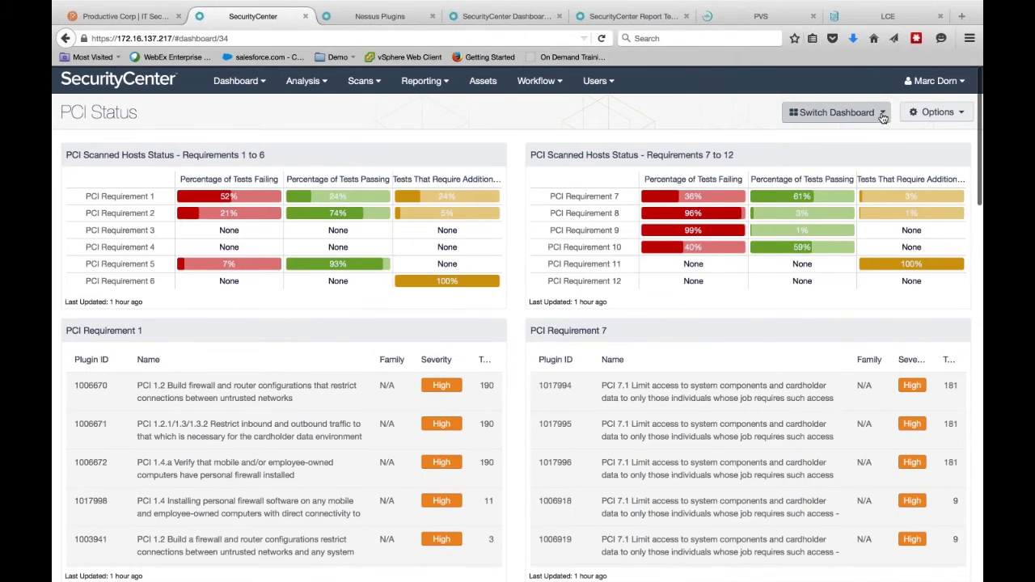
Step: Switch to the Risk Overview dashboard to view risk by asset group and severity
click(882, 118)
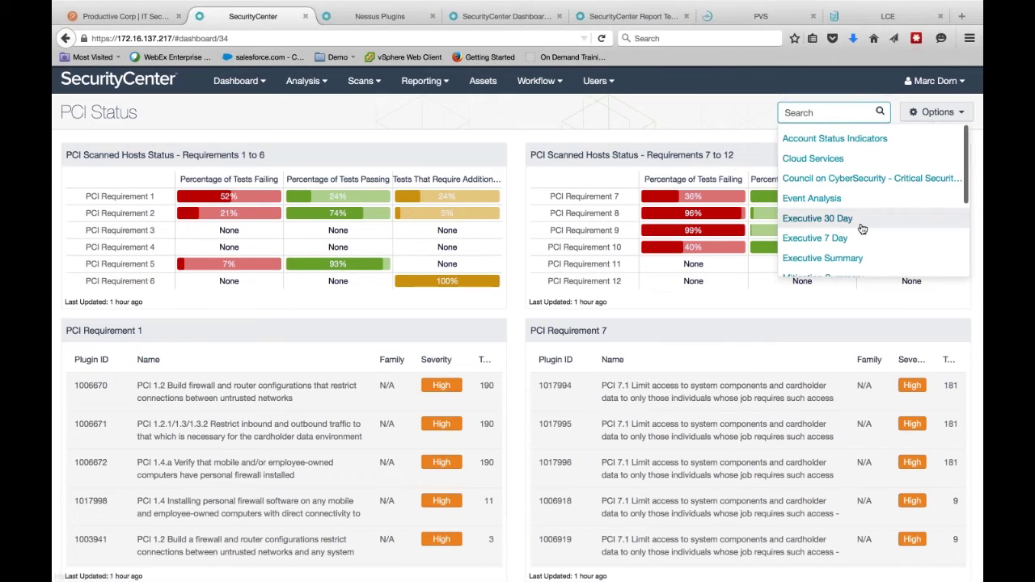
scroll(862, 229, down, 2)
scroll(862, 229, down, 2)
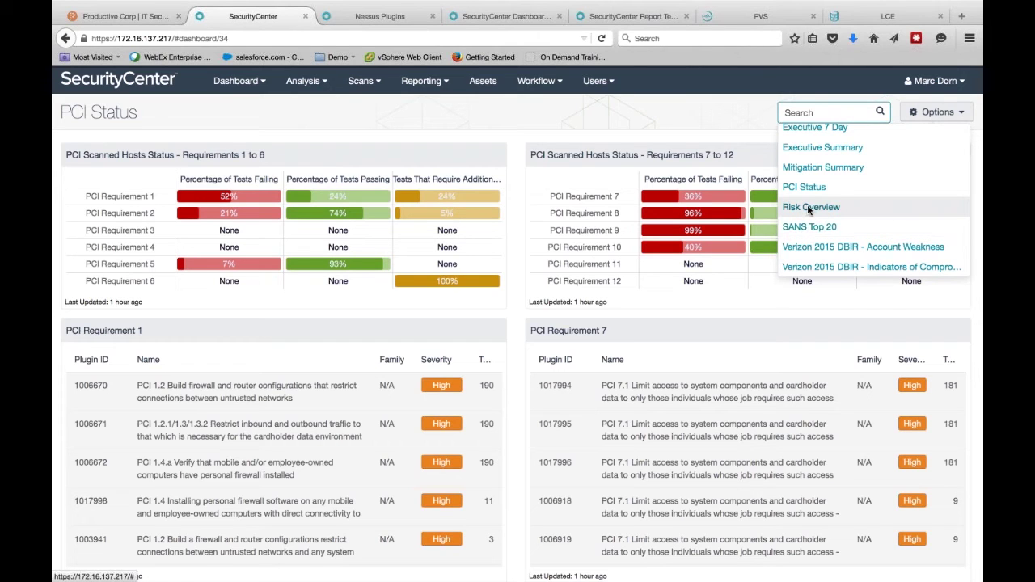
click(810, 207)
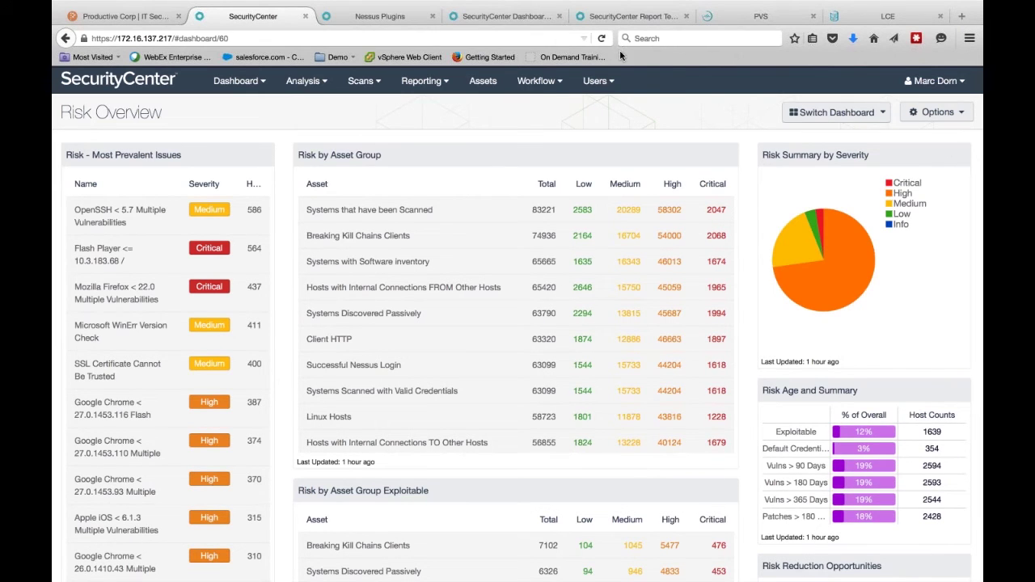
Step: Browse the dashboard categories and available dashboards on Tenable's SecurityCenter Dashboards page
click(516, 16)
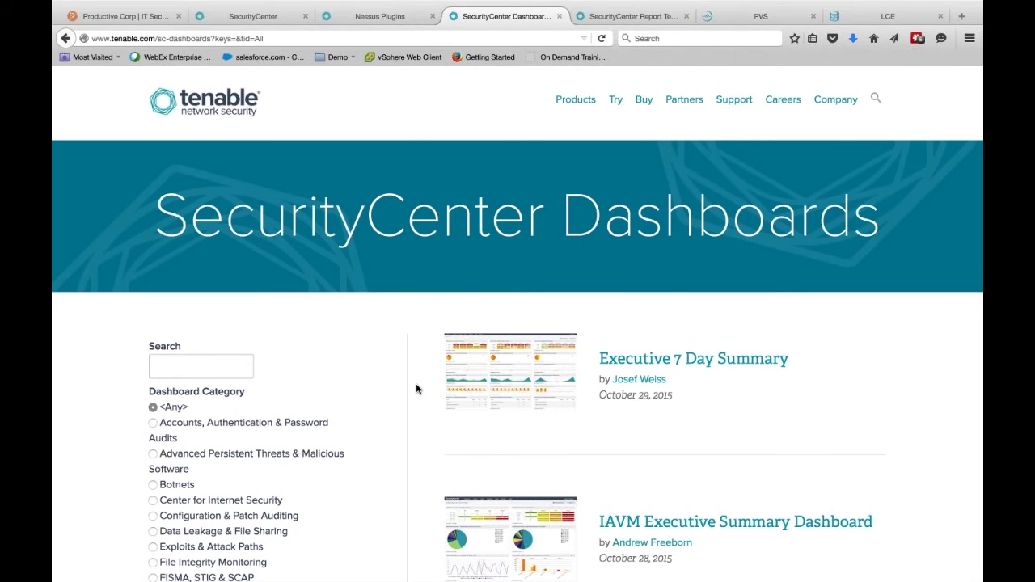
scroll(416, 389, down, 3)
scroll(416, 389, down, 5)
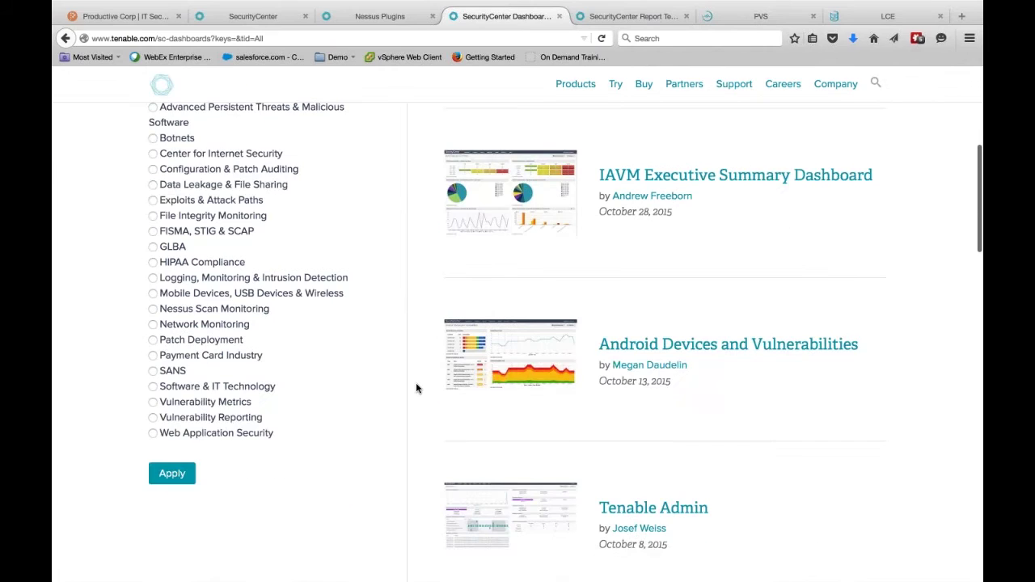
scroll(416, 389, up, 8)
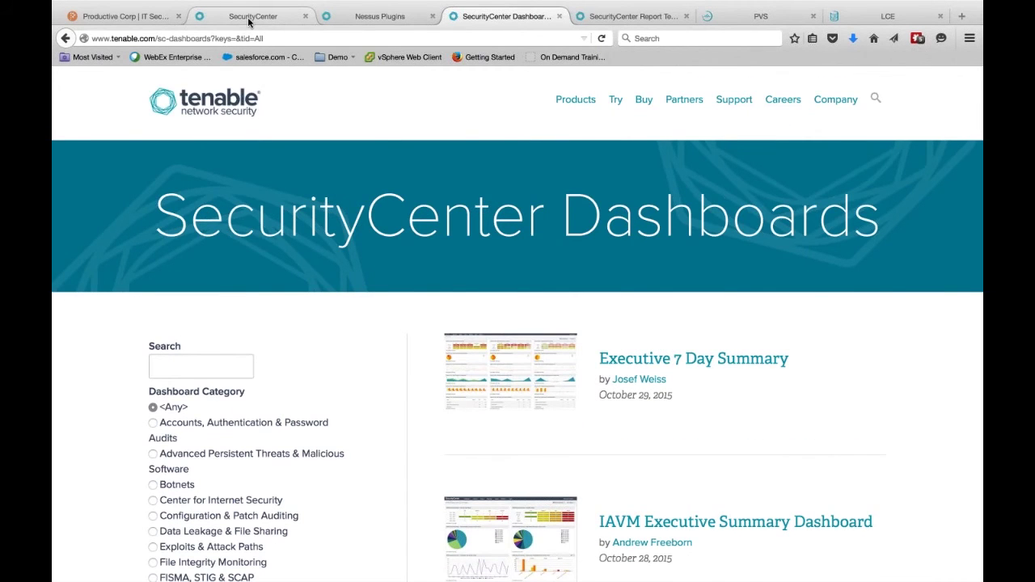
Step: Return to the SecurityCenter console, open the Assurance Report Cards and review the CCC 1 to CCC 5 cards and their policy statements
click(249, 18)
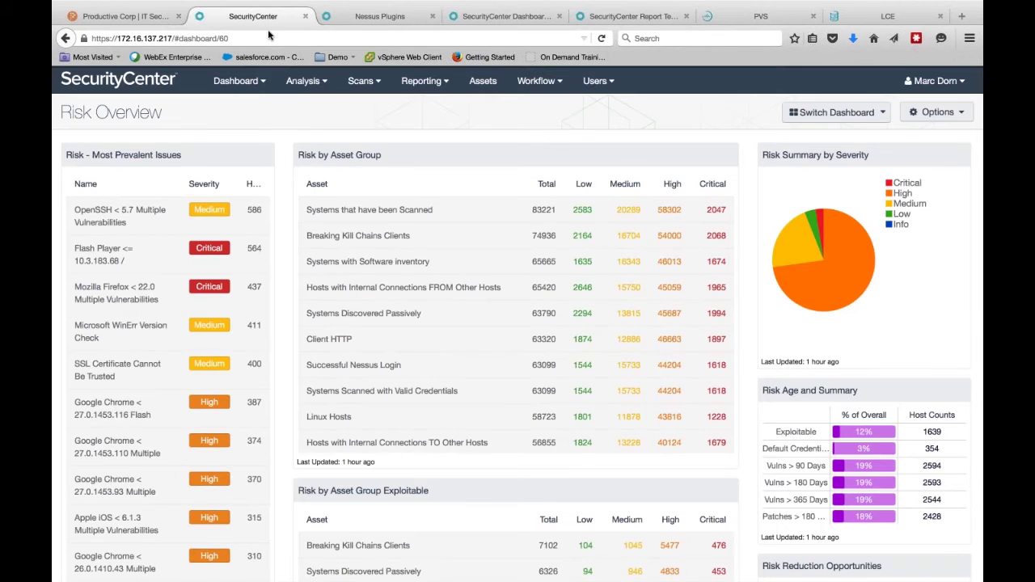
click(256, 84)
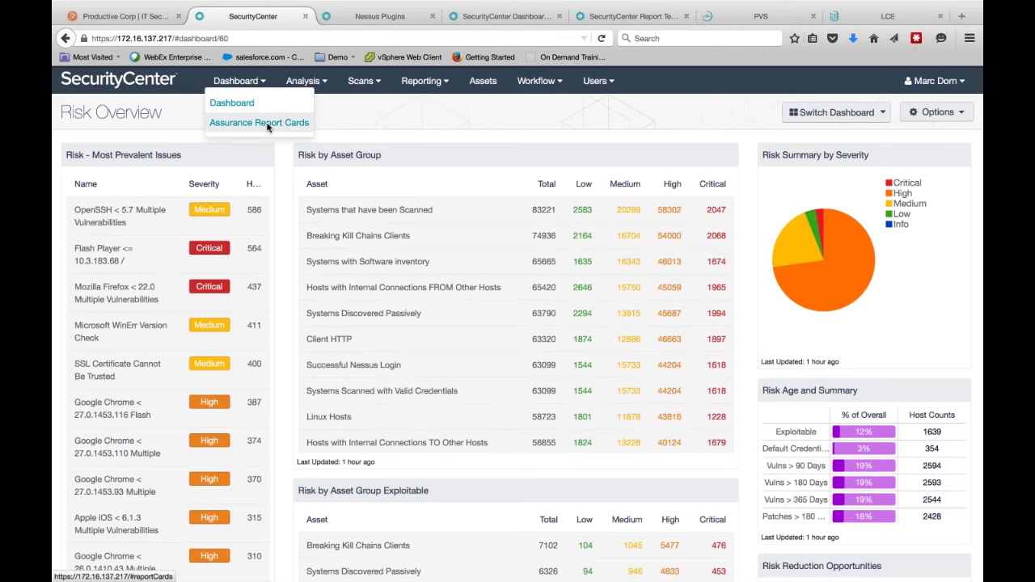
click(267, 124)
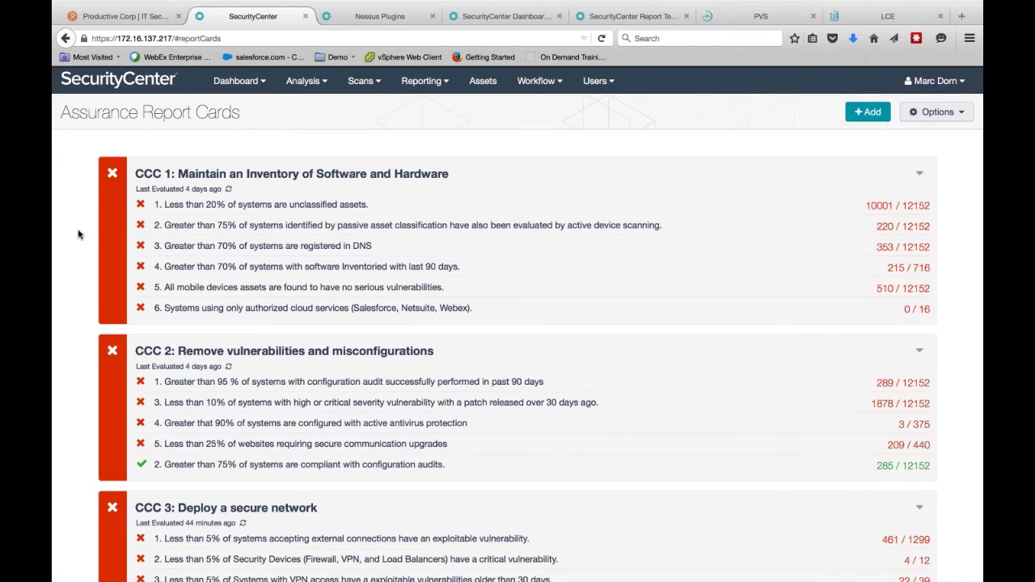
scroll(76, 247, down, 4)
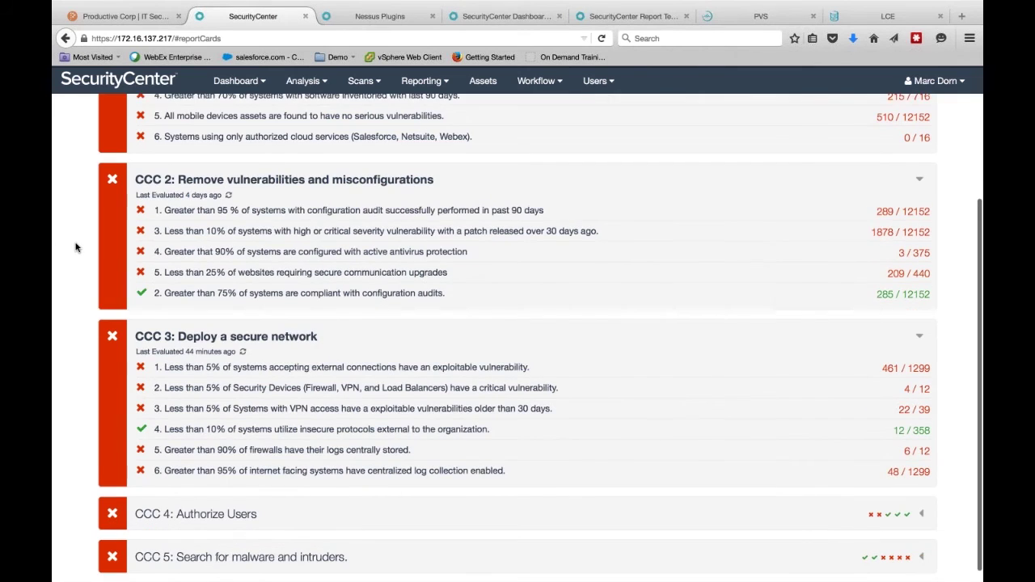
scroll(76, 247, up, 3)
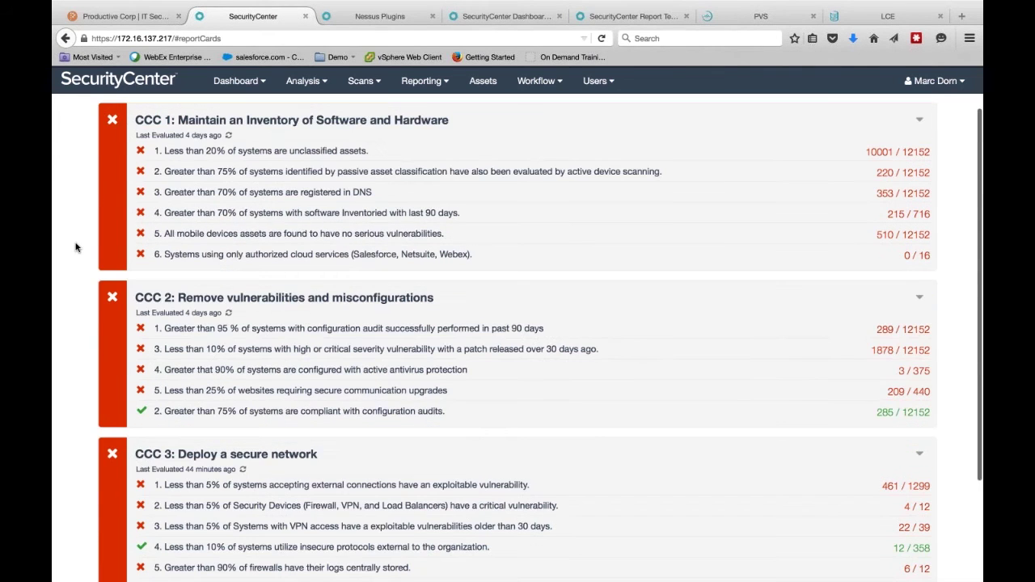
scroll(76, 247, down, 3)
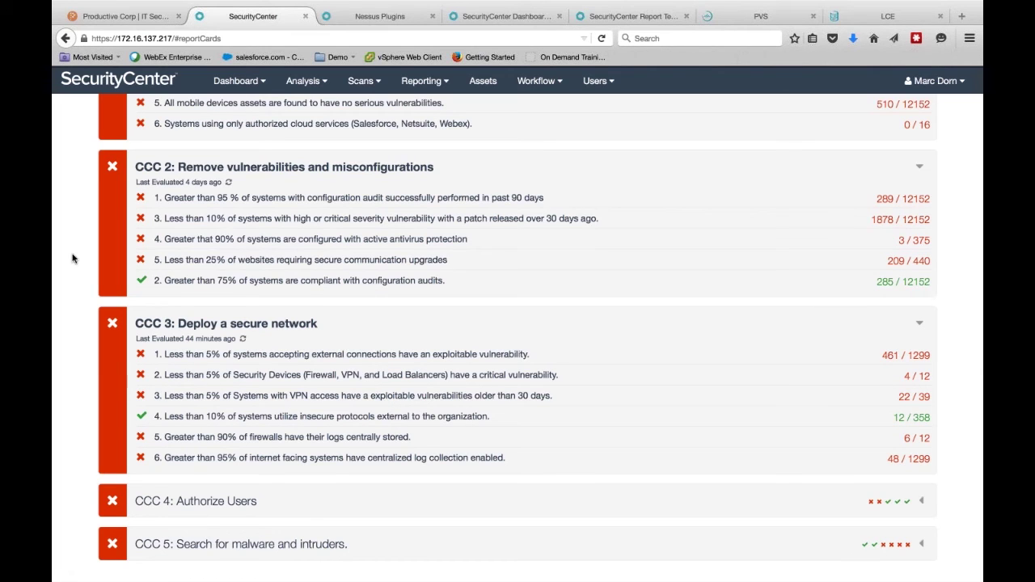
scroll(72, 258, up, 4)
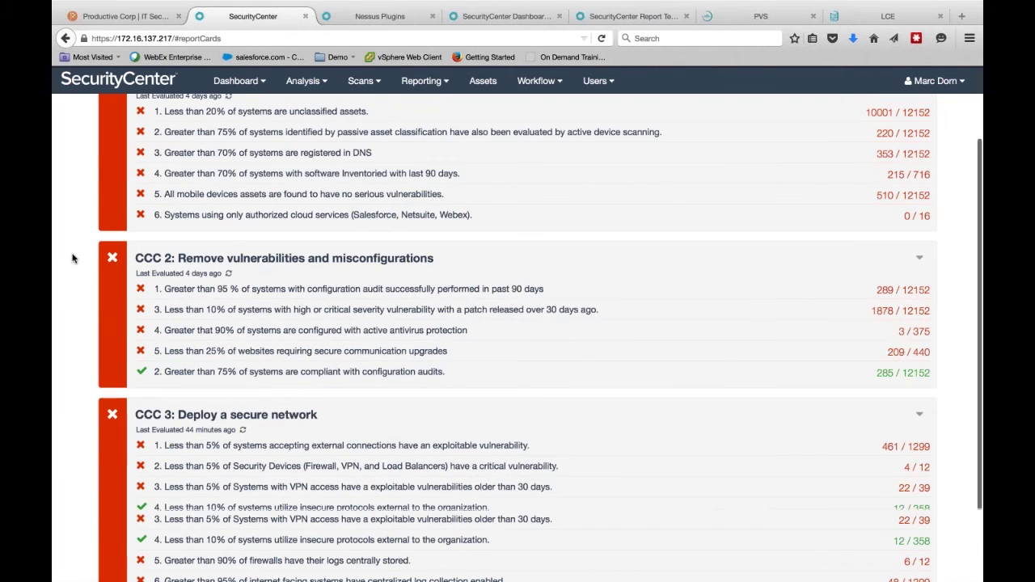
scroll(72, 257, down, 2)
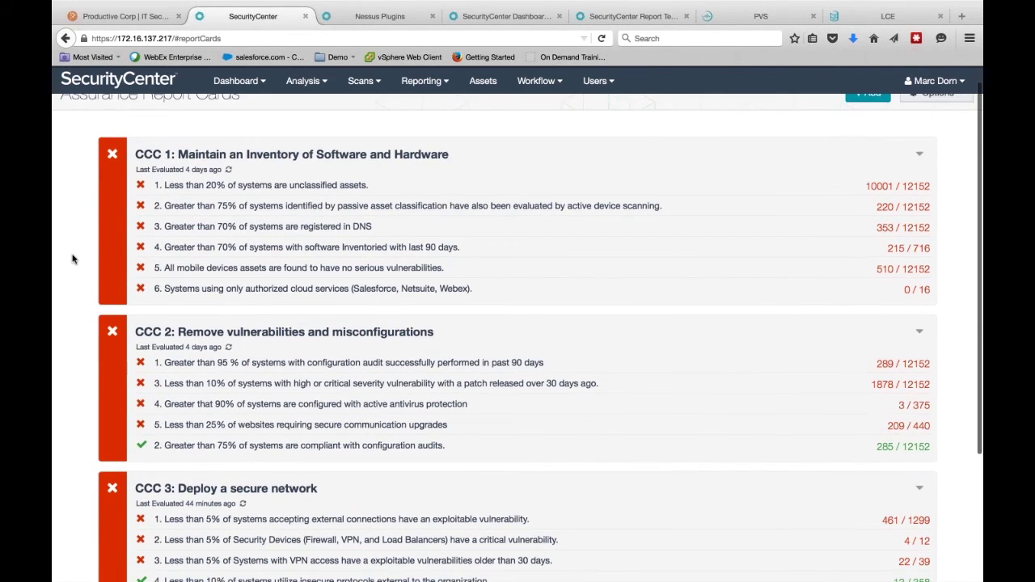
scroll(72, 258, down, 3)
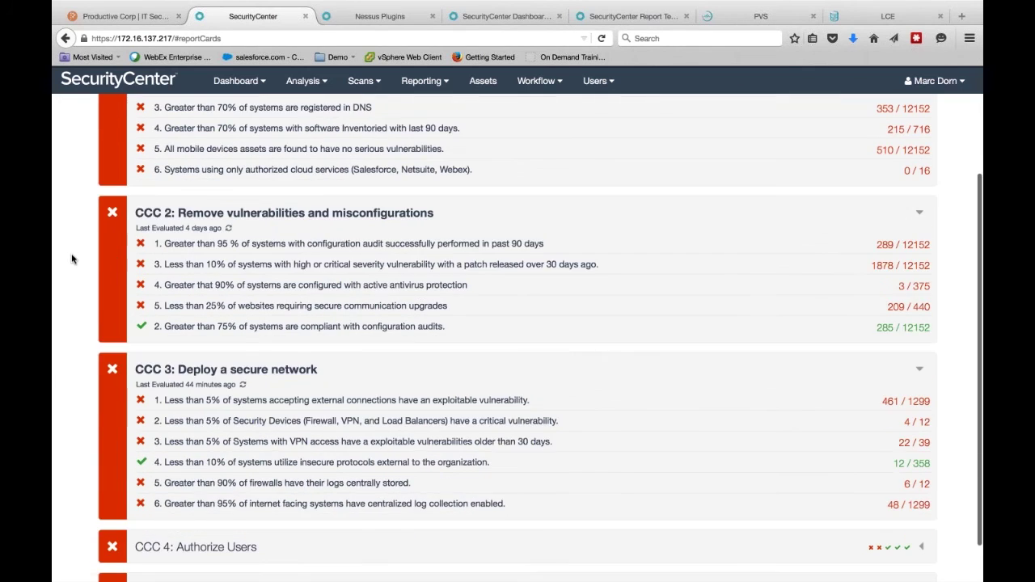